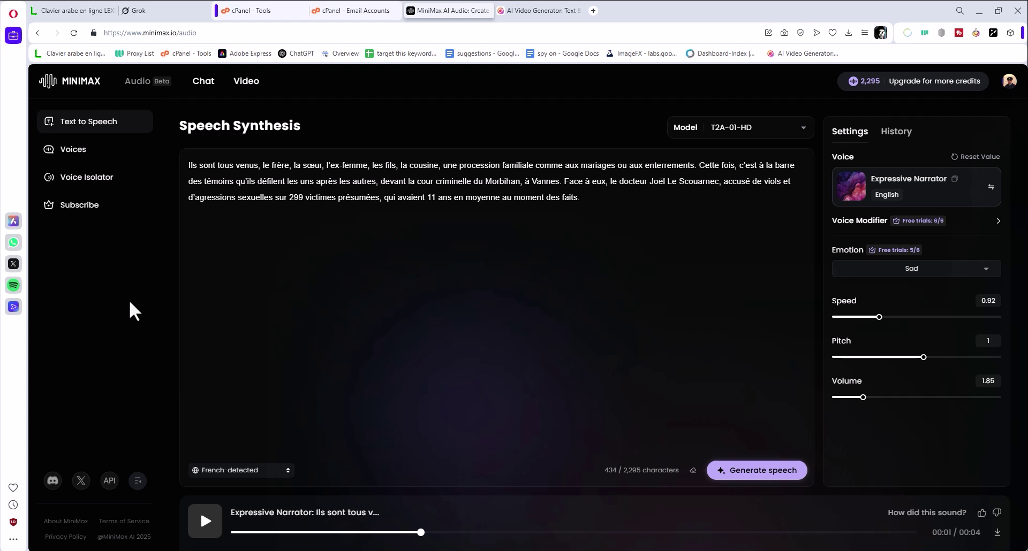
Visit the subscription plans page, then select and deselect a span of the French passage
{"action": "left_click", "coordinate": [100, 209]}
{"action": "left_click_drag", "start_coordinate": [216, 165], "coordinate": [523, 239]}
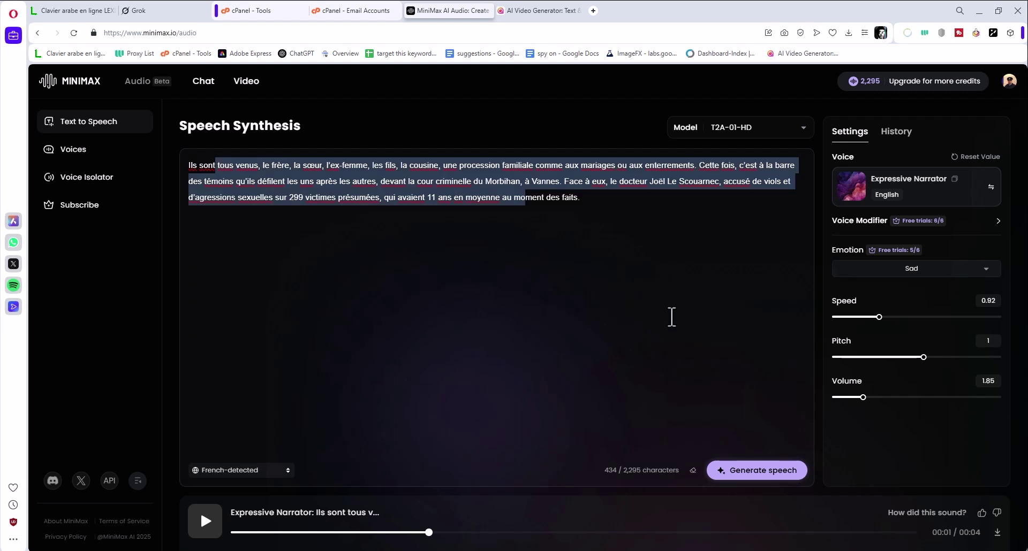
{"action": "left_click", "coordinate": [657, 233]}
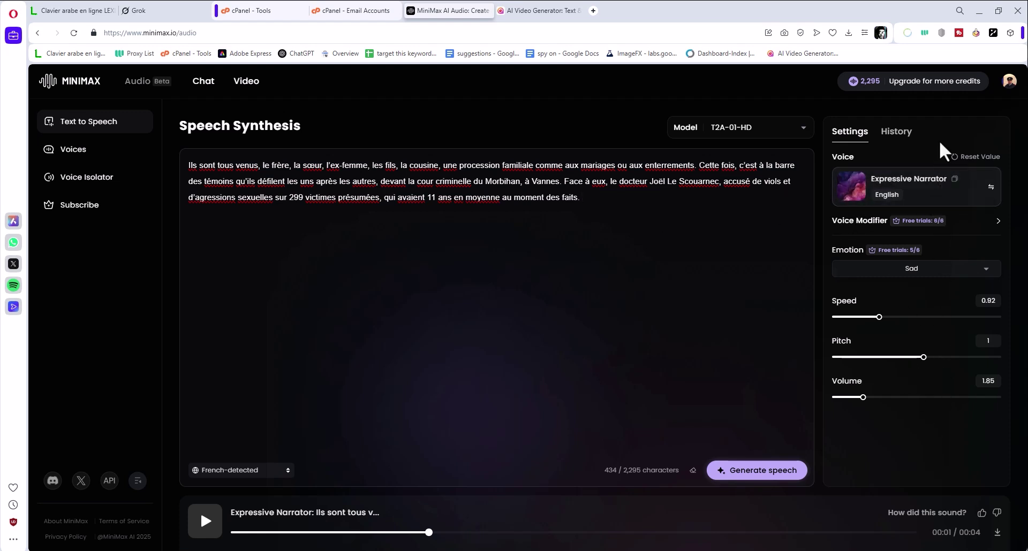
Browse the Voice Selection list and close it twice, keeping the current voice
{"action": "left_click", "coordinate": [930, 201]}
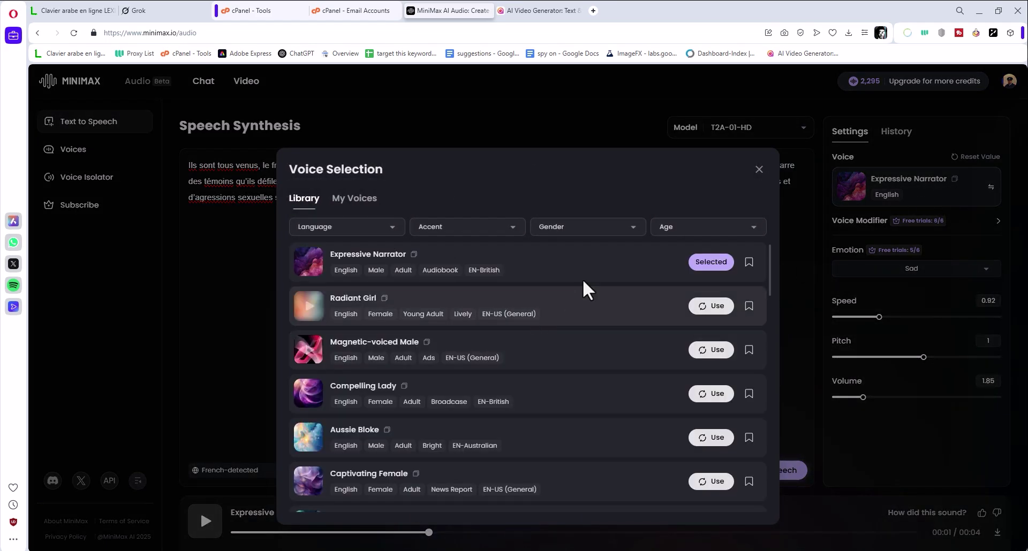
{"action": "scroll", "coordinate": [588, 289], "scroll_direction": "down", "scroll_amount": 20}
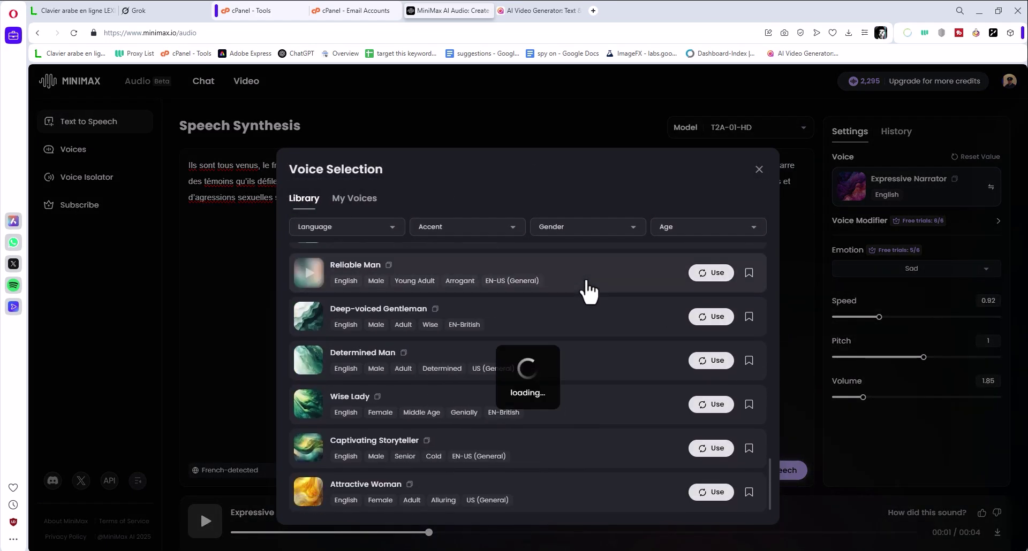
{"action": "scroll", "coordinate": [588, 290], "scroll_direction": "down", "scroll_amount": 15}
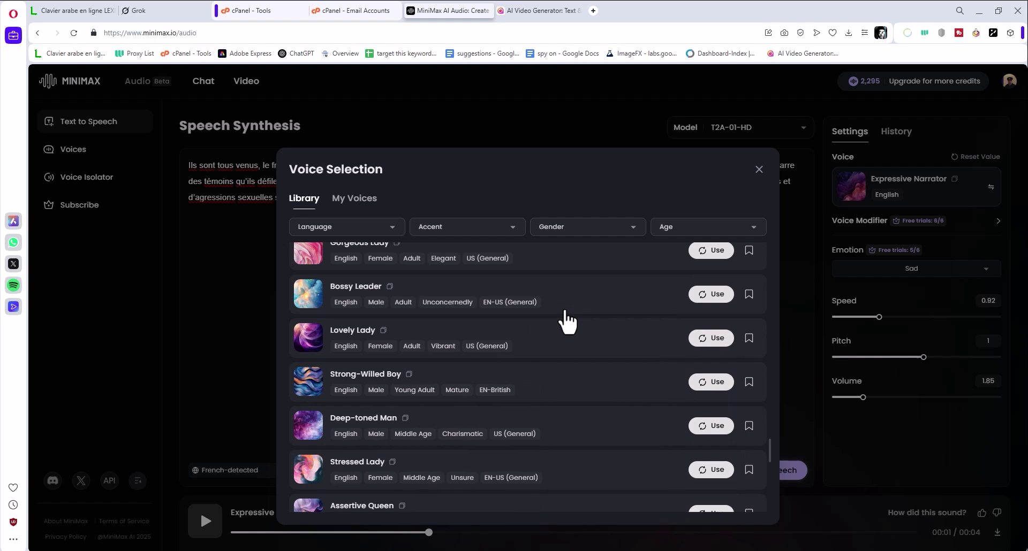
{"action": "scroll", "coordinate": [568, 321], "scroll_direction": "down", "scroll_amount": 10}
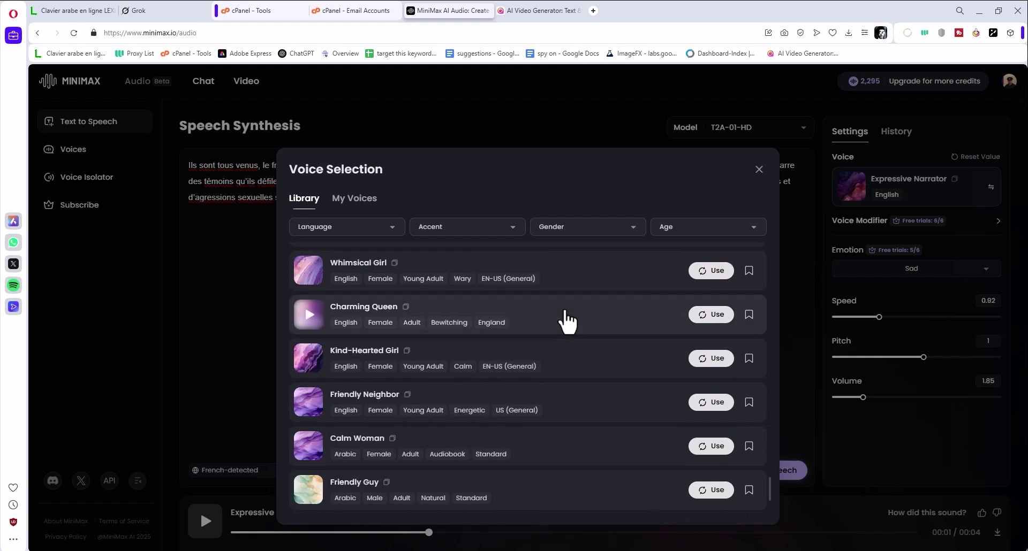
{"action": "scroll", "coordinate": [566, 311], "scroll_direction": "down", "scroll_amount": 3}
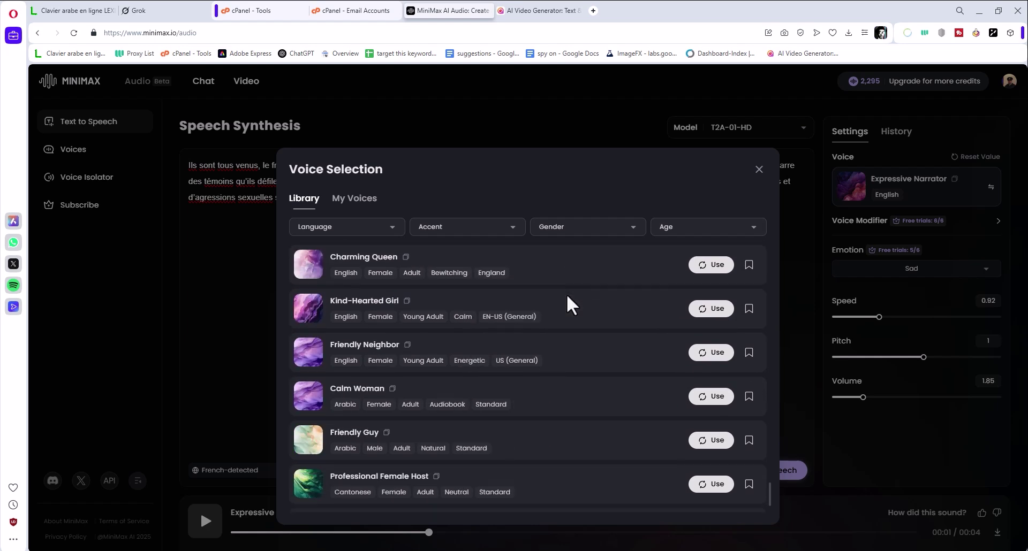
{"action": "scroll", "coordinate": [566, 300], "scroll_direction": "down", "scroll_amount": 5}
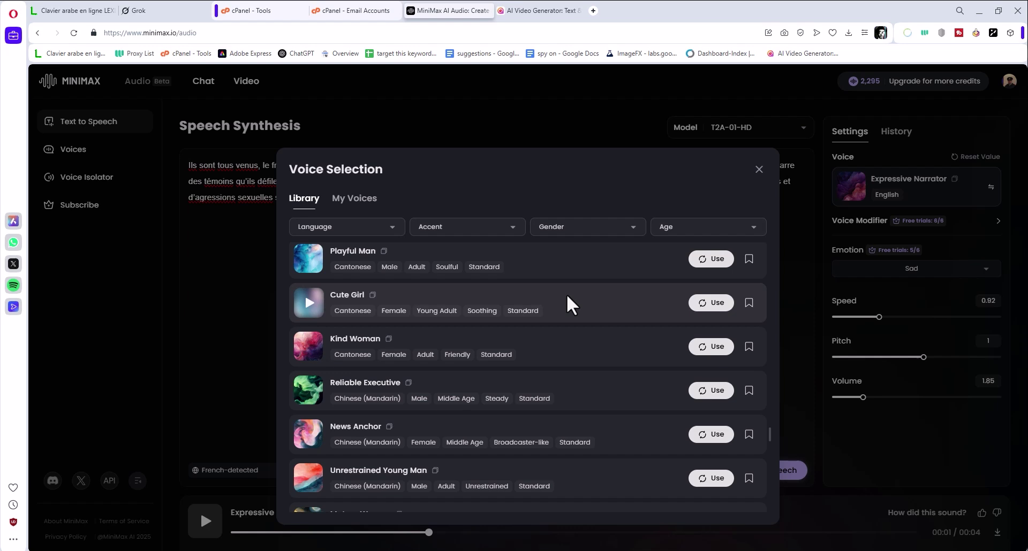
{"action": "scroll", "coordinate": [567, 296], "scroll_direction": "down", "scroll_amount": 8}
{"action": "scroll", "coordinate": [569, 307], "scroll_direction": "down", "scroll_amount": 1}
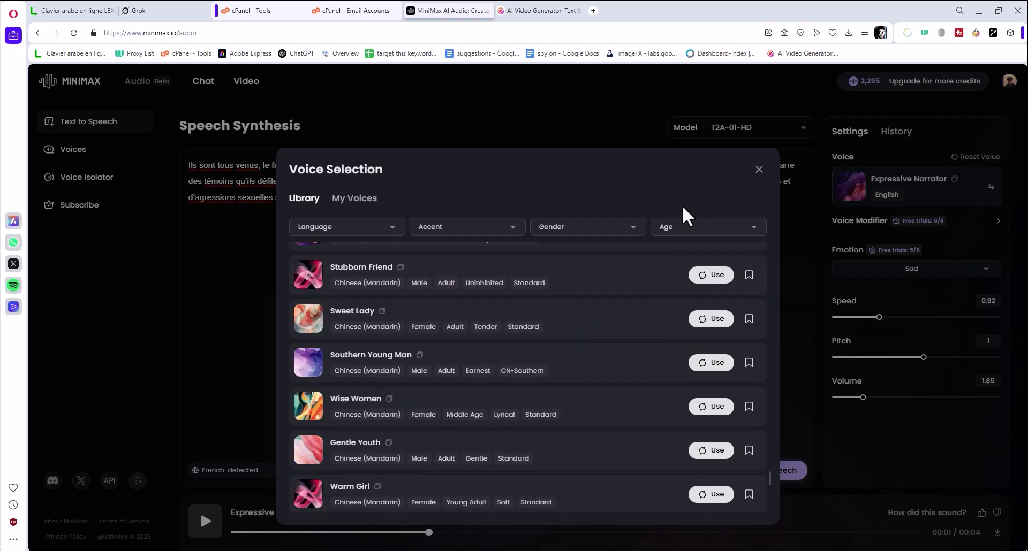
{"action": "left_click", "coordinate": [759, 169]}
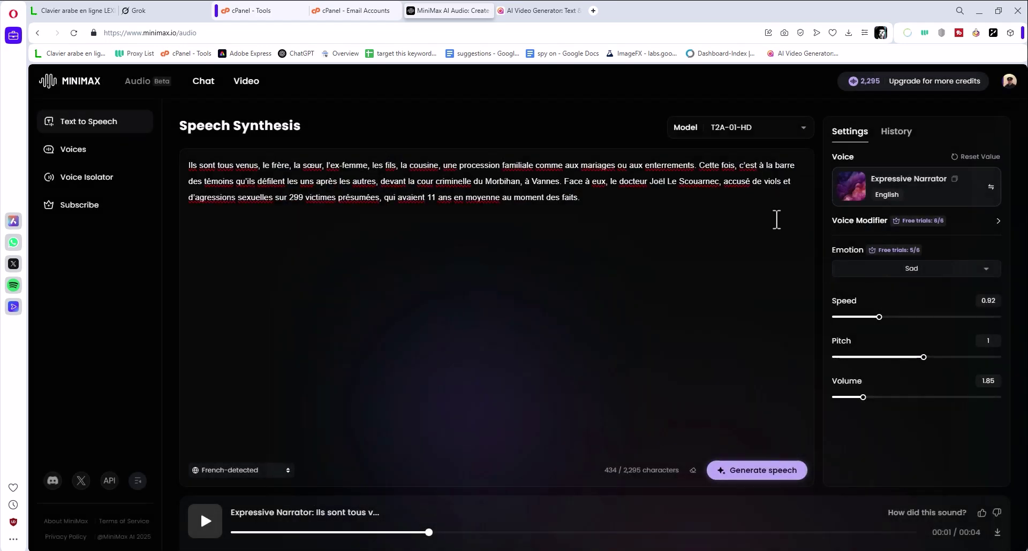
{"action": "left_click", "coordinate": [917, 192]}
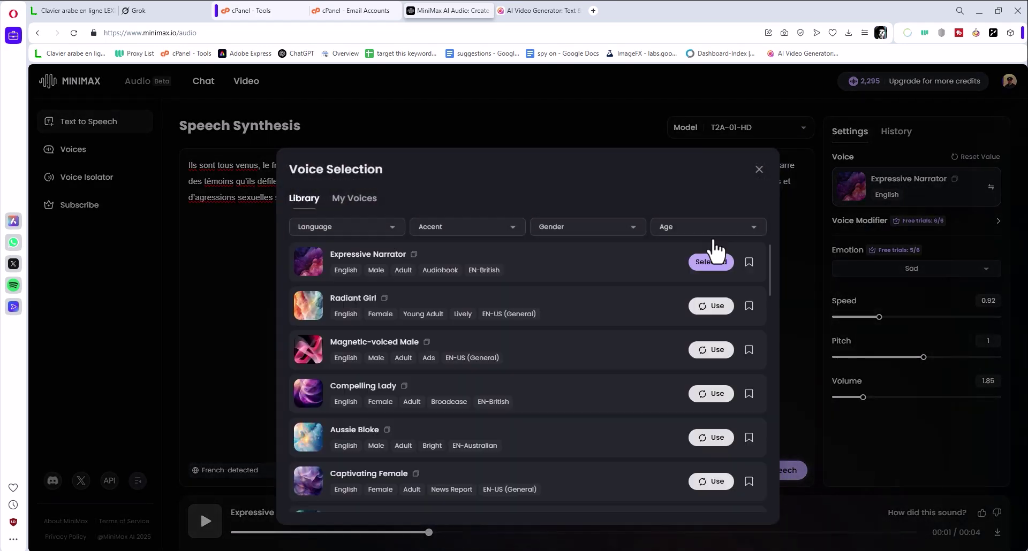
{"action": "left_click", "coordinate": [760, 170]}
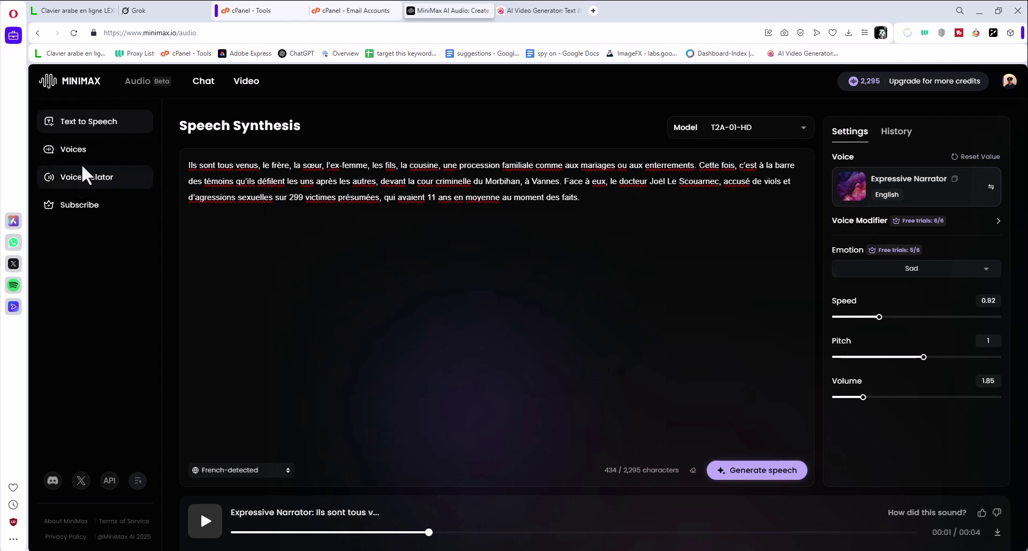
From the voice library, start a new voice clone and scroll through its import, naming and language steps
{"action": "left_click", "coordinate": [84, 151]}
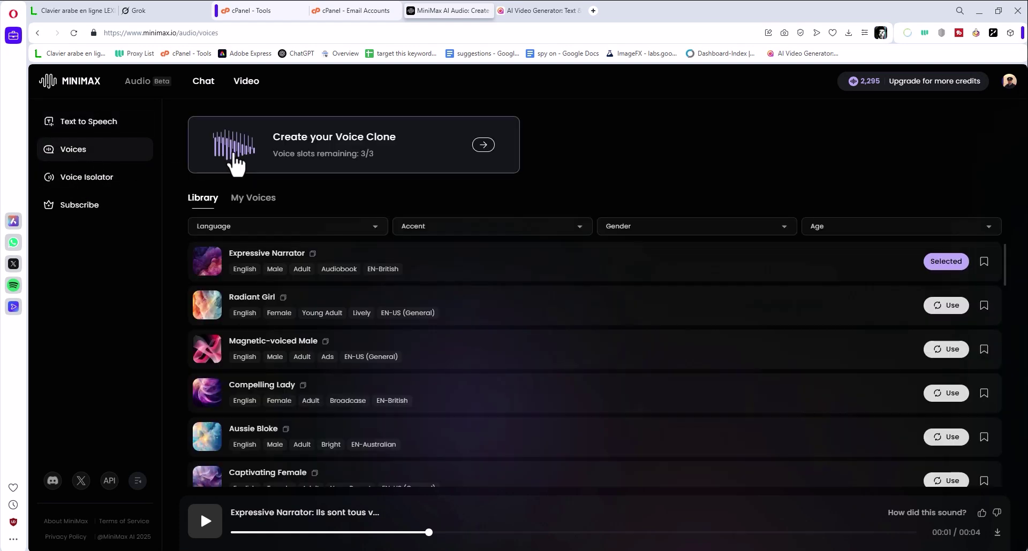
{"action": "left_click", "coordinate": [331, 157]}
{"action": "scroll", "coordinate": [532, 265], "scroll_direction": "down", "scroll_amount": 2}
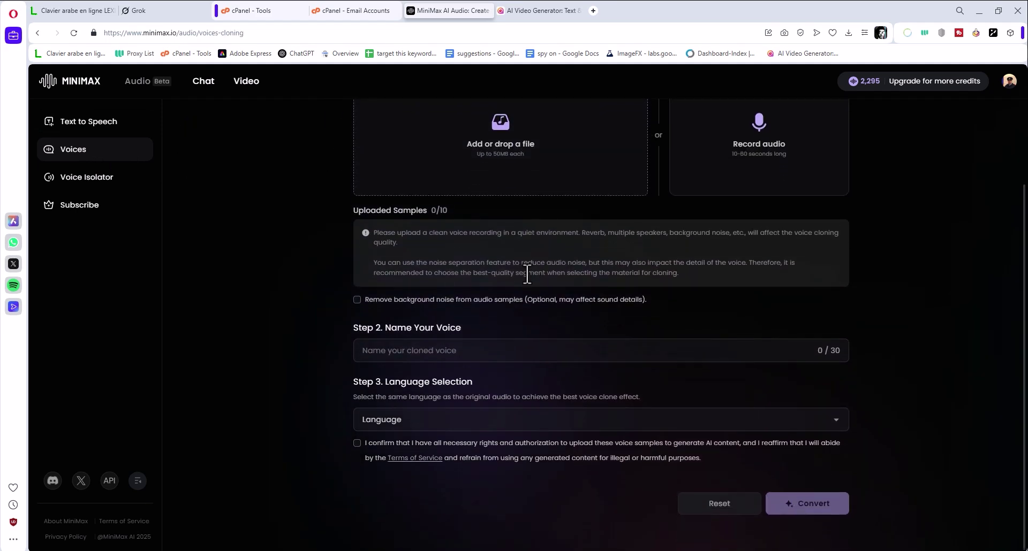
{"action": "scroll", "coordinate": [521, 319], "scroll_direction": "up", "scroll_amount": 2}
{"action": "scroll", "coordinate": [521, 321], "scroll_direction": "down", "scroll_amount": 2}
{"action": "scroll", "coordinate": [520, 324], "scroll_direction": "up", "scroll_amount": 2}
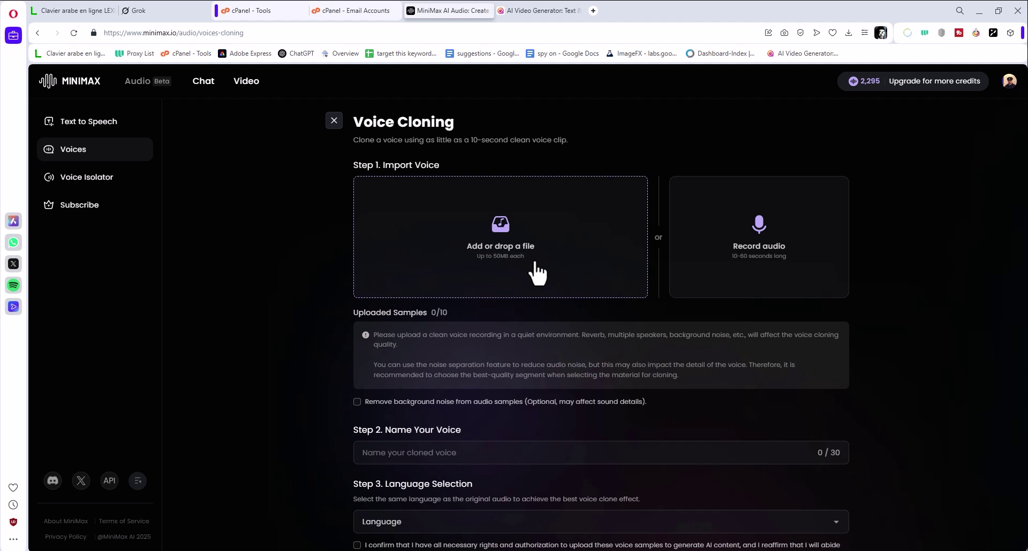
{"action": "scroll", "coordinate": [522, 302], "scroll_direction": "down", "scroll_amount": 2}
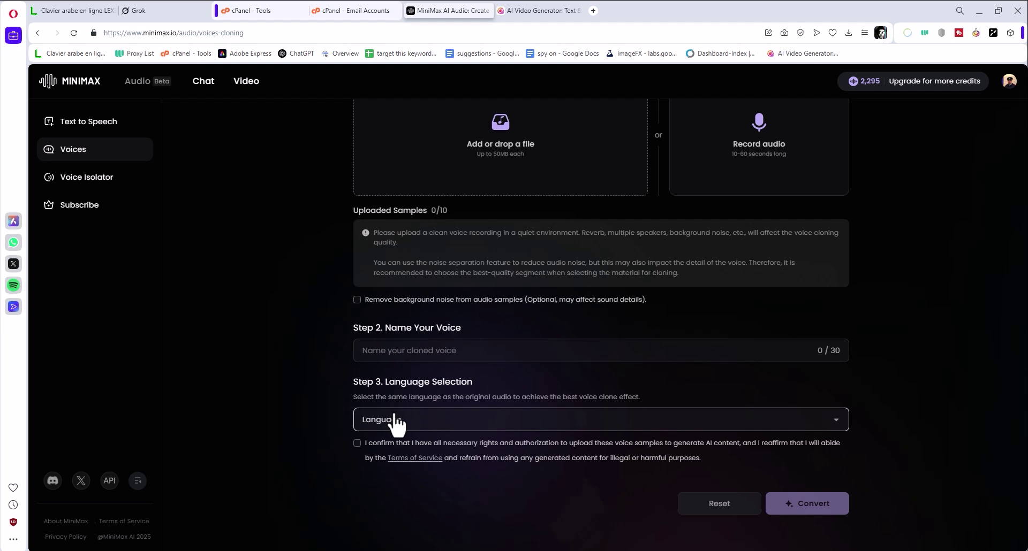
Return to the speech editor, pause the preview, and open the voice library
{"action": "left_click", "coordinate": [108, 129]}
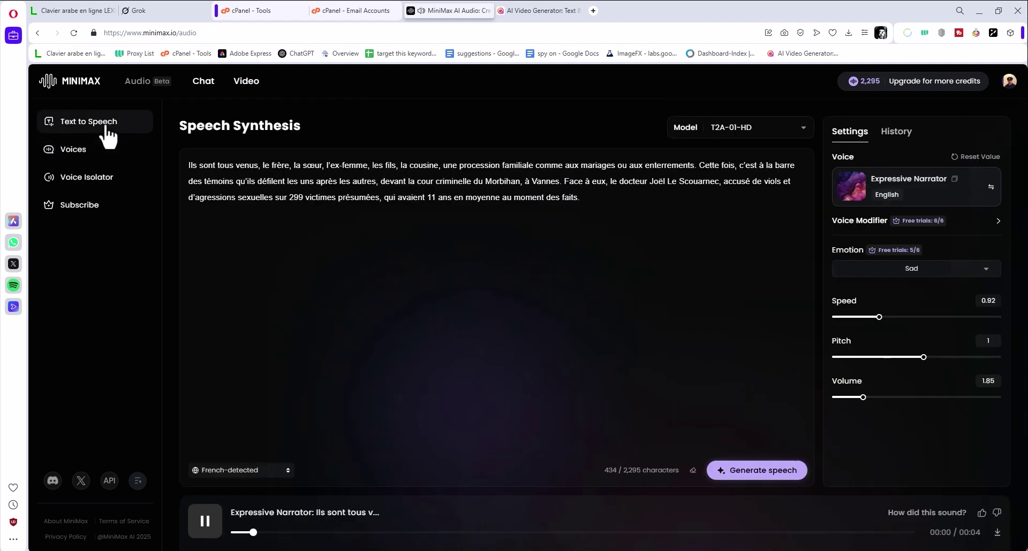
{"action": "left_click", "coordinate": [204, 520]}
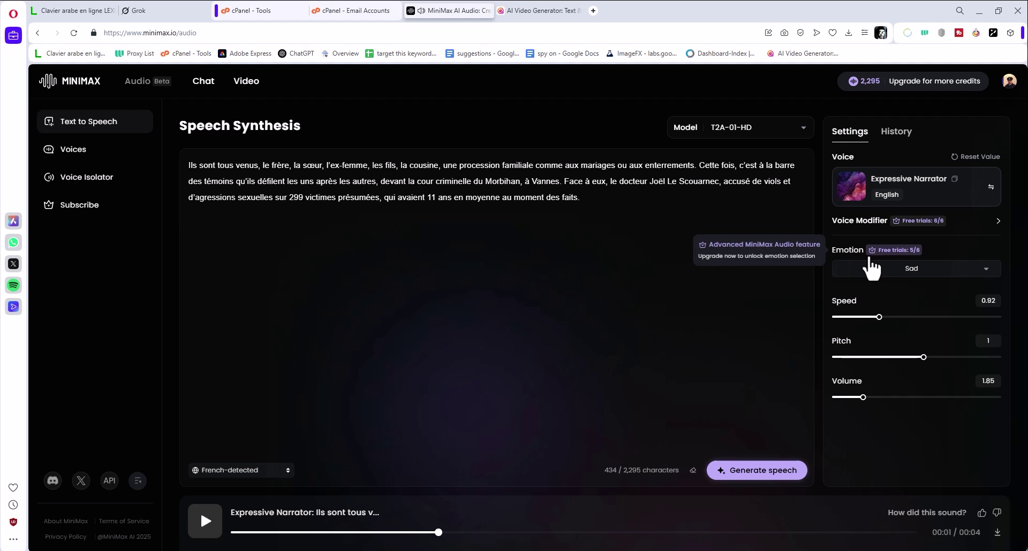
{"action": "left_click", "coordinate": [931, 203]}
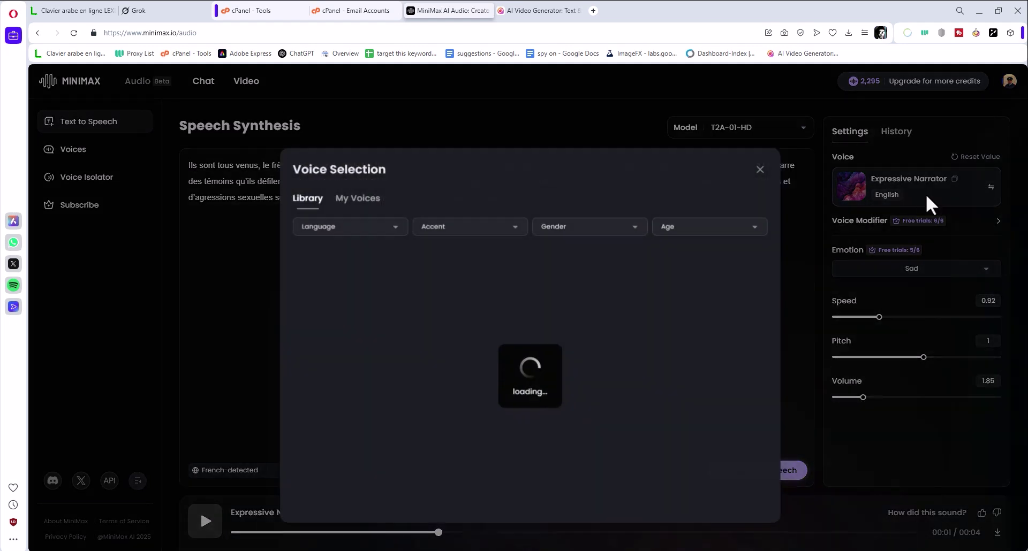
{"action": "left_click", "coordinate": [374, 230]}
Filter to French voices, preview Patient Female Presenter, and apply it as the voice
{"action": "scroll", "coordinate": [331, 284], "scroll_direction": "down", "scroll_amount": 3}
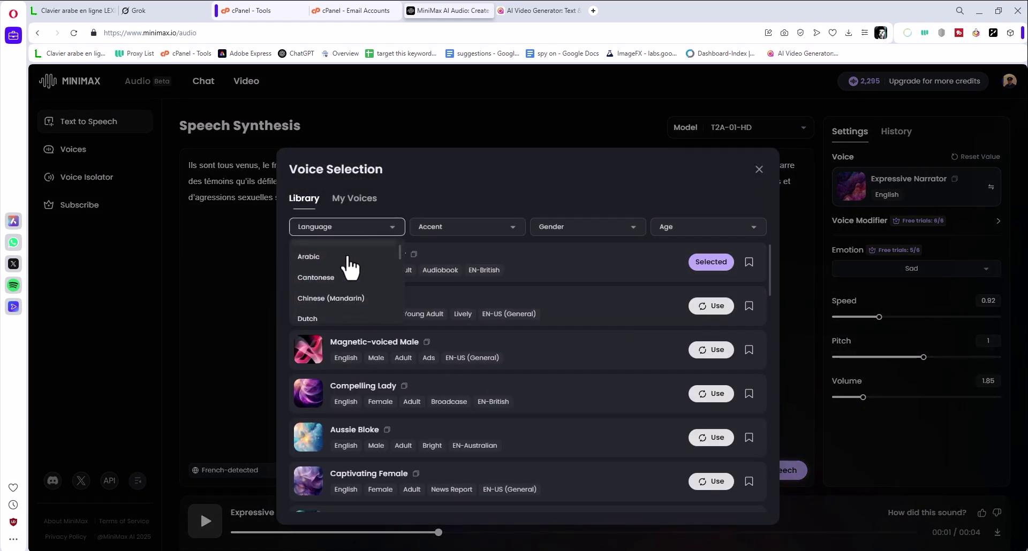
{"action": "left_click", "coordinate": [341, 247]}
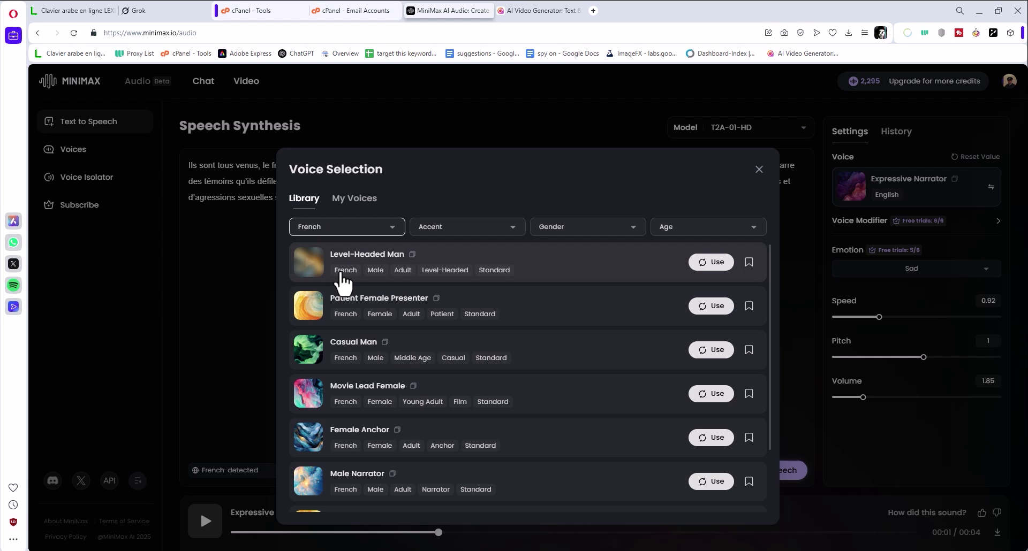
{"action": "scroll", "coordinate": [424, 337], "scroll_direction": "down", "scroll_amount": 2}
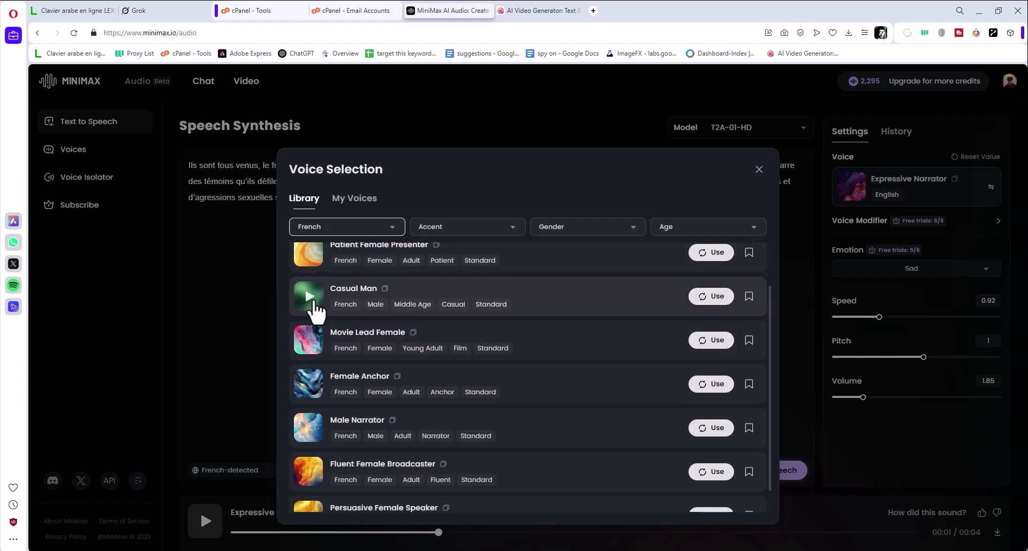
{"action": "left_click", "coordinate": [315, 265]}
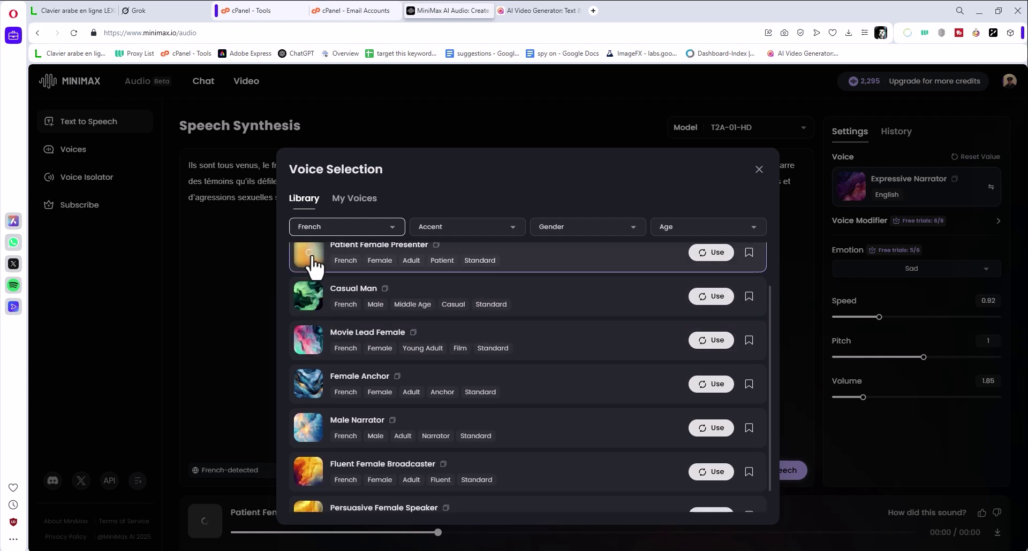
{"action": "left_click", "coordinate": [703, 254]}
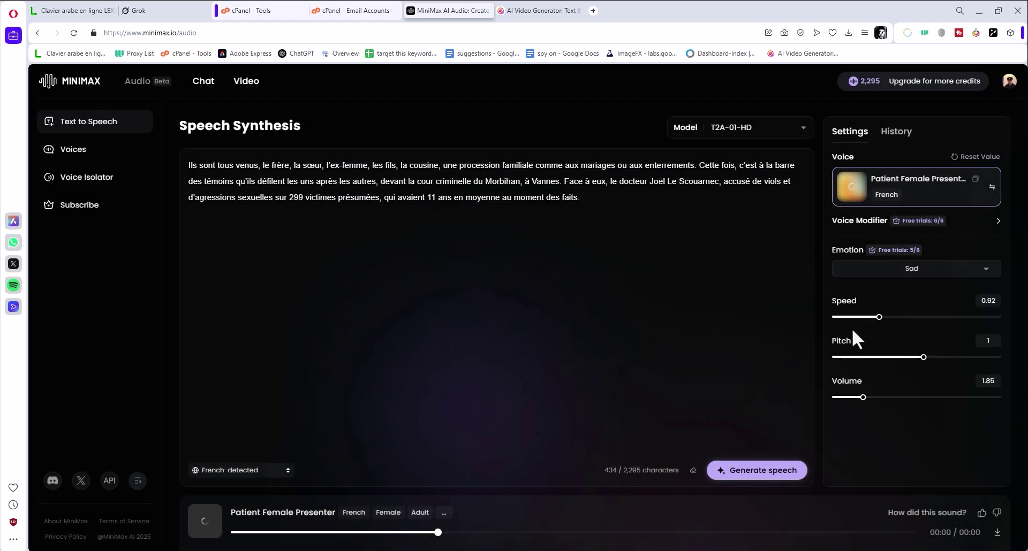
Set speed to 0.9, pitch to 0 and volume to 1.22, then generate the French speech
{"action": "left_click_drag", "start_coordinate": [874, 321], "coordinate": [876, 321]}
{"action": "left_click_drag", "start_coordinate": [921, 364], "coordinate": [909, 360]}
{"action": "left_click_drag", "start_coordinate": [861, 398], "coordinate": [853, 400]}
{"action": "left_click_drag", "start_coordinate": [908, 357], "coordinate": [917, 358]}
{"action": "left_click", "coordinate": [730, 476]}
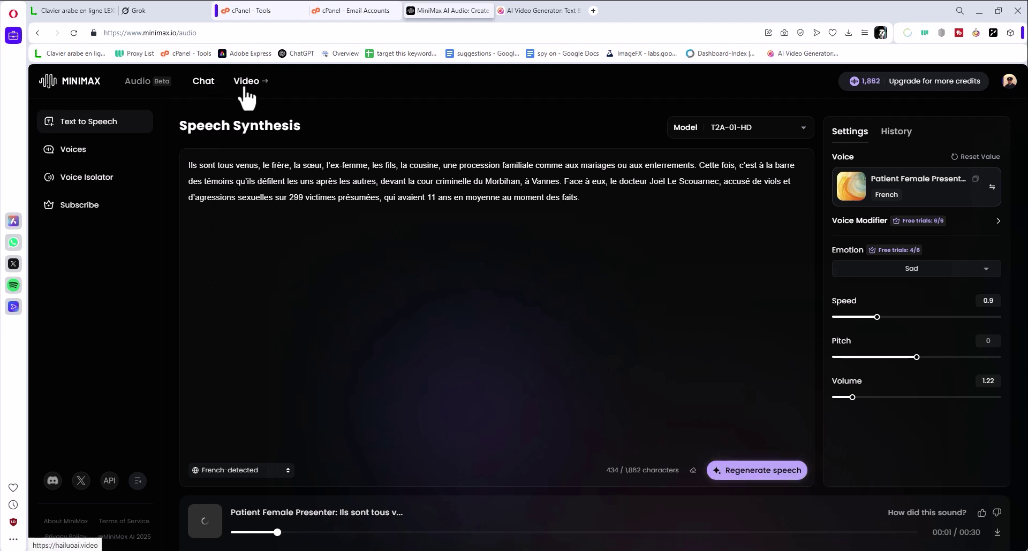
{"action": "left_click", "coordinate": [528, 11]}
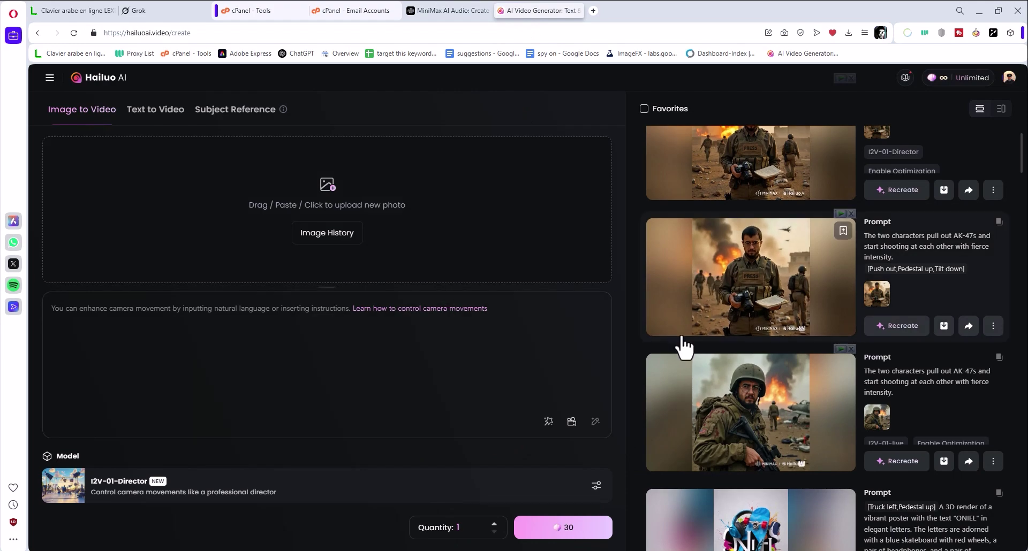
{"action": "scroll", "coordinate": [709, 358], "scroll_direction": "down", "scroll_amount": 10}
{"action": "scroll", "coordinate": [711, 364], "scroll_direction": "up", "scroll_amount": 8}
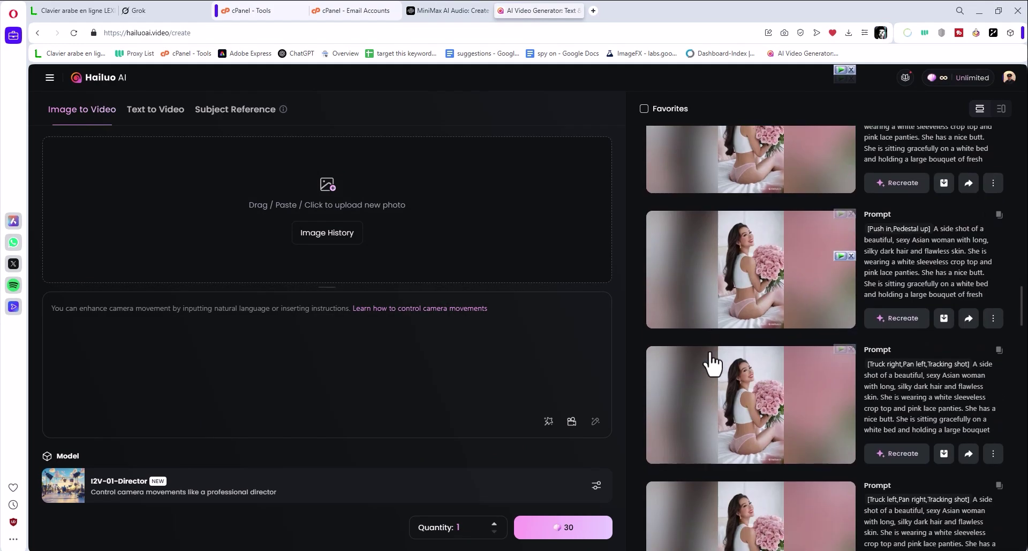
{"action": "scroll", "coordinate": [711, 364], "scroll_direction": "up", "scroll_amount": 3}
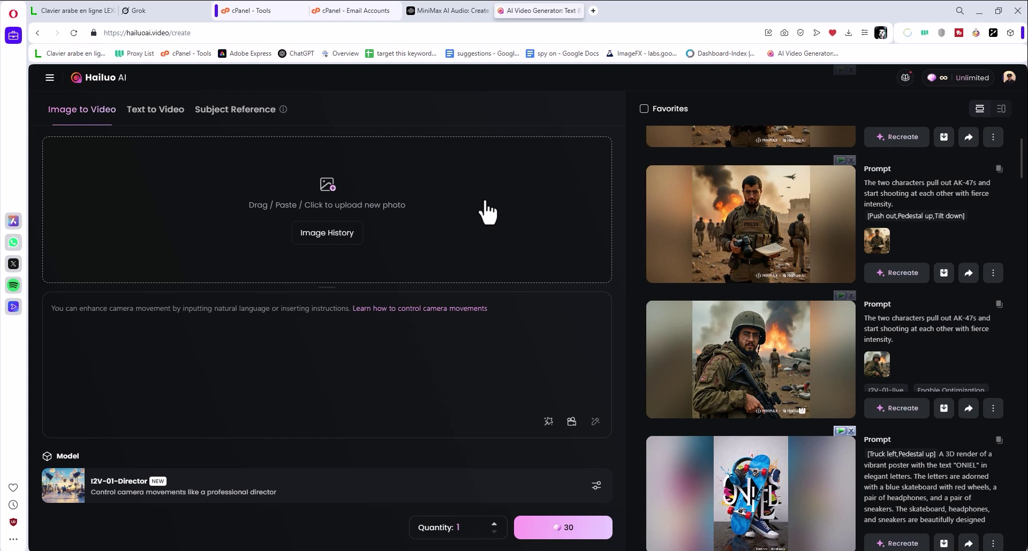
{"action": "left_click", "coordinate": [453, 14]}
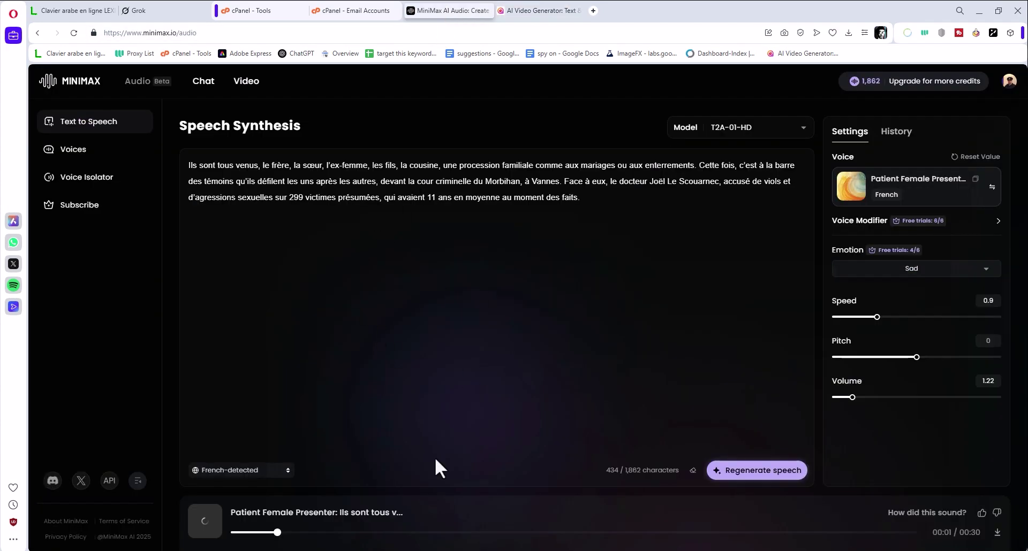
Rewind the generated audio to 00:00 and place the cursor at the end of the French passage
{"action": "left_click_drag", "start_coordinate": [273, 533], "coordinate": [237, 533]}
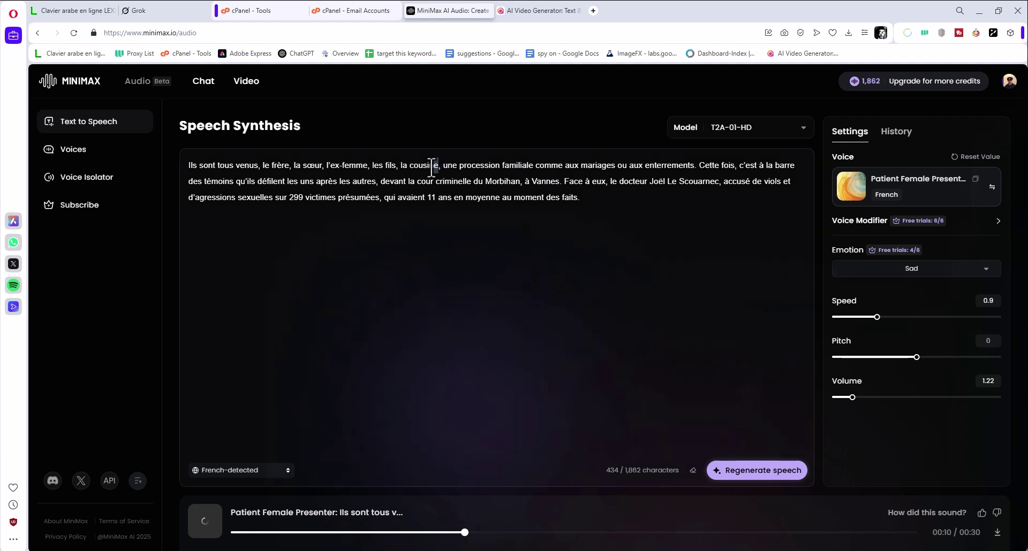
{"action": "left_click", "coordinate": [436, 167]}
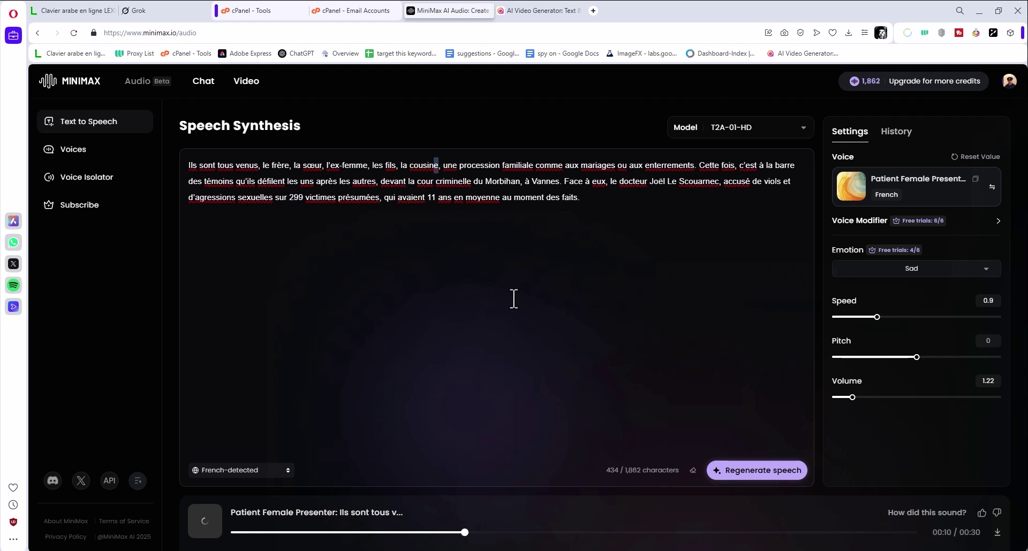
{"action": "left_click", "coordinate": [599, 205]}
Go to the Voices page and scroll through the French voice list
{"action": "left_click", "coordinate": [100, 155]}
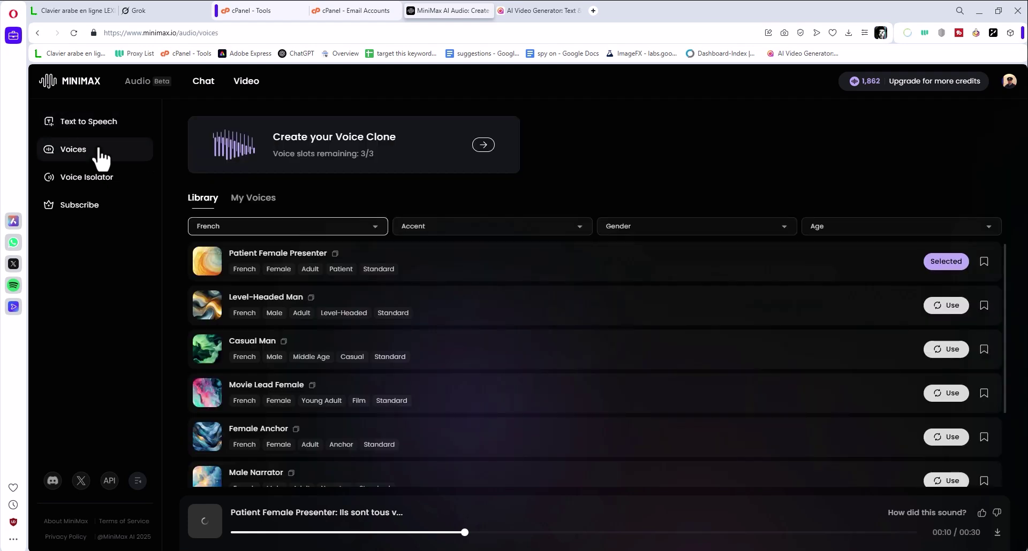
{"action": "scroll", "coordinate": [642, 363], "scroll_direction": "down", "scroll_amount": 2}
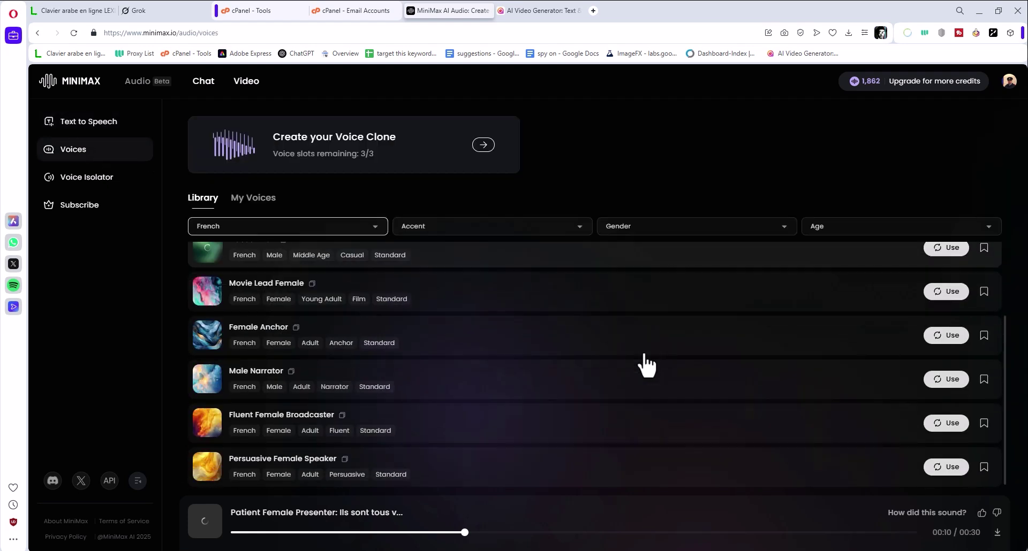
{"action": "scroll", "coordinate": [643, 362], "scroll_direction": "up", "scroll_amount": 2}
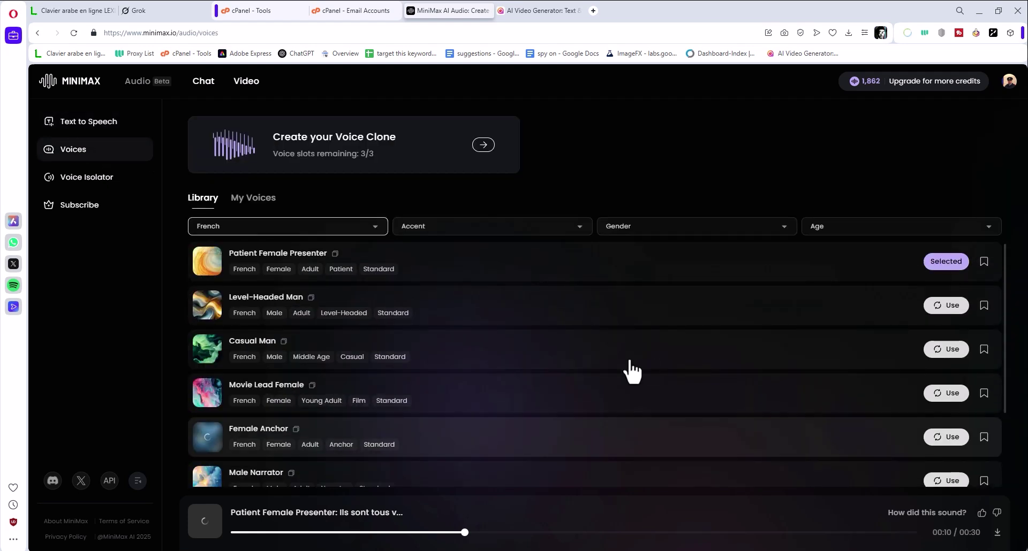
{"action": "scroll", "coordinate": [342, 289], "scroll_direction": "down", "scroll_amount": 2}
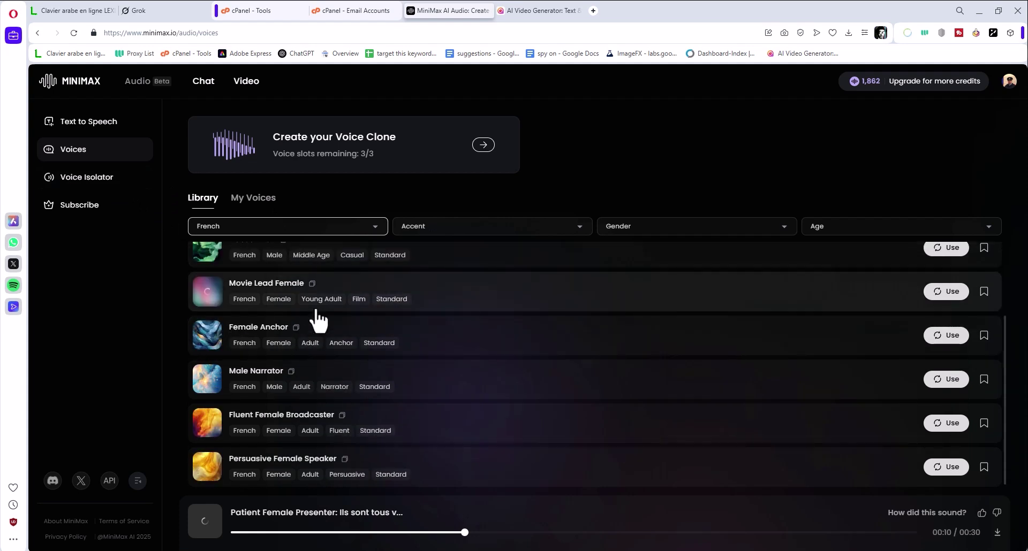
Open Voice Isolator from the sidebar to see its 500MB / 300-second upload page
{"action": "left_click", "coordinate": [110, 185]}
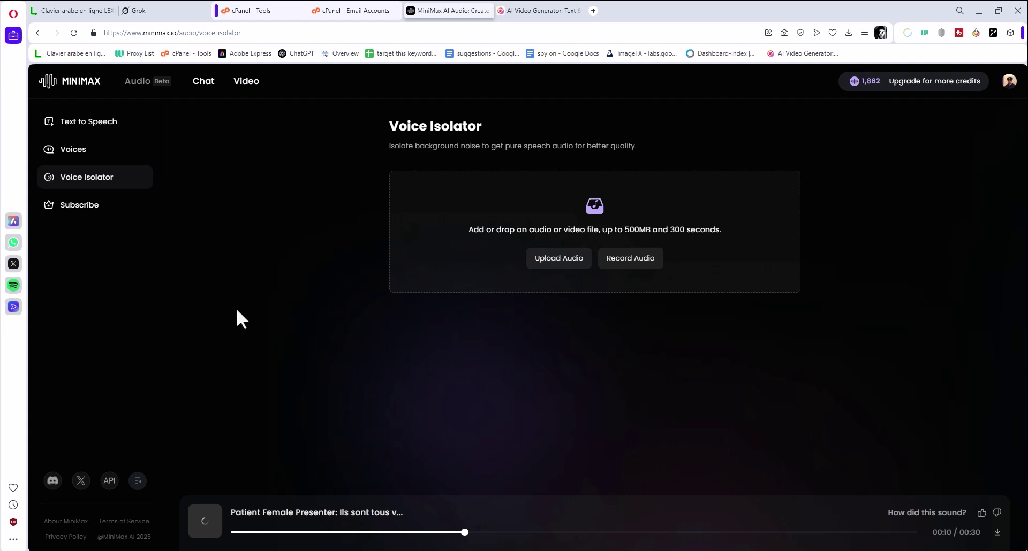
Look over the subscription plans, then go back to Text to Speech
{"action": "left_click", "coordinate": [111, 217]}
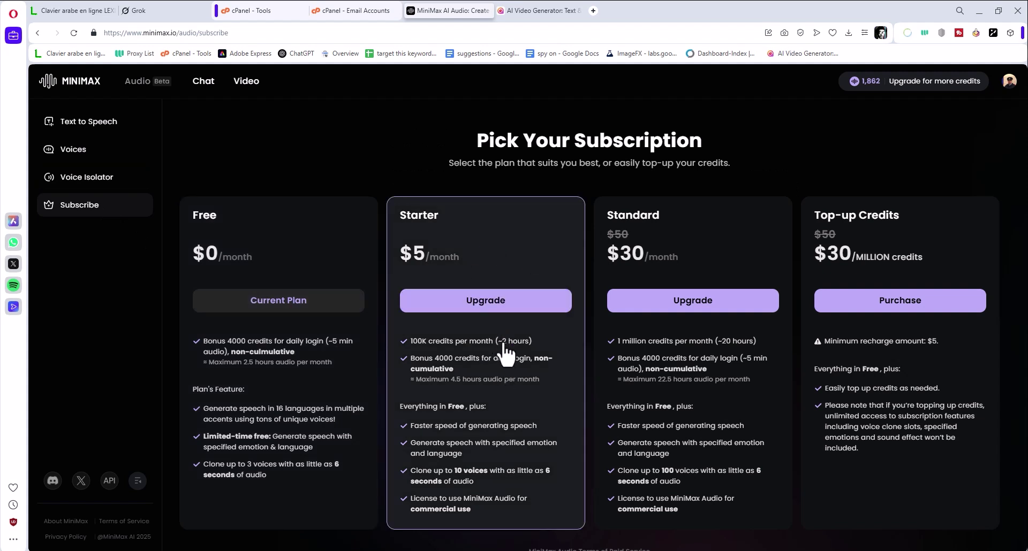
{"action": "left_click", "coordinate": [75, 121]}
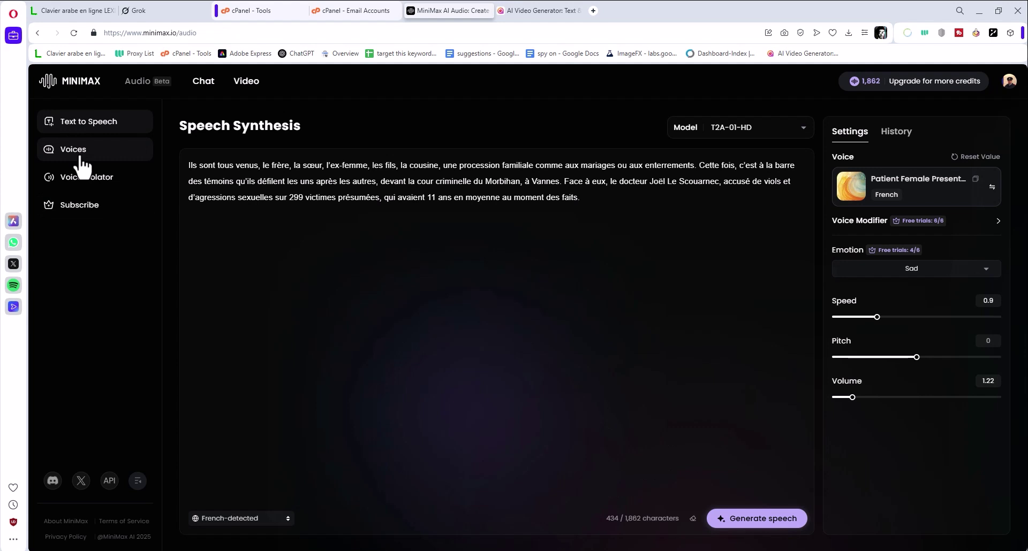